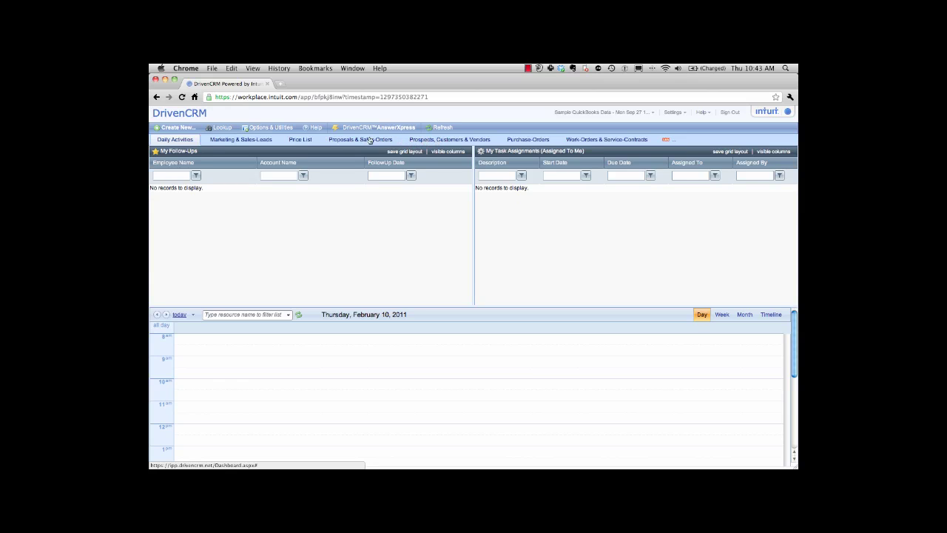
# Start a New Proposal/Sales-Order from Create New with Sample Company as the customer.
pyautogui.click(220, 127)
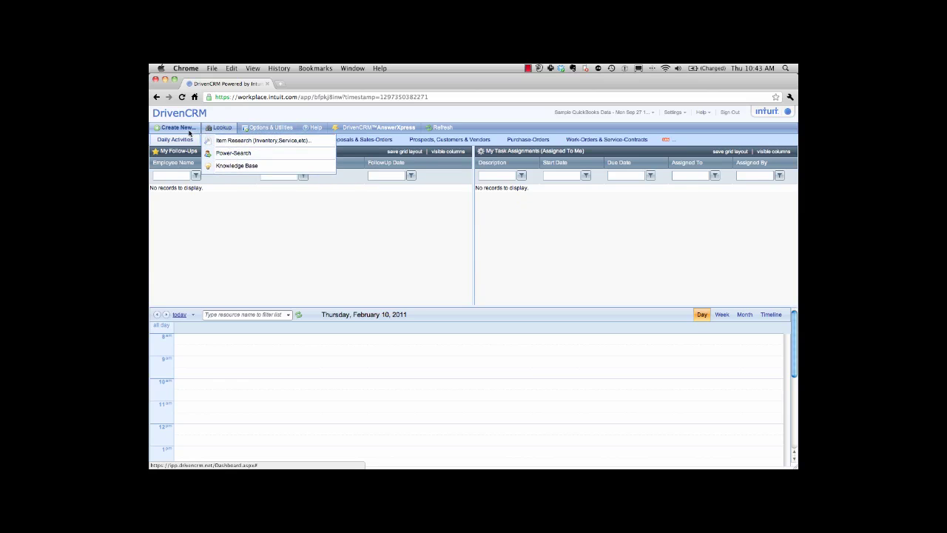
pyautogui.moveTo(185, 130)
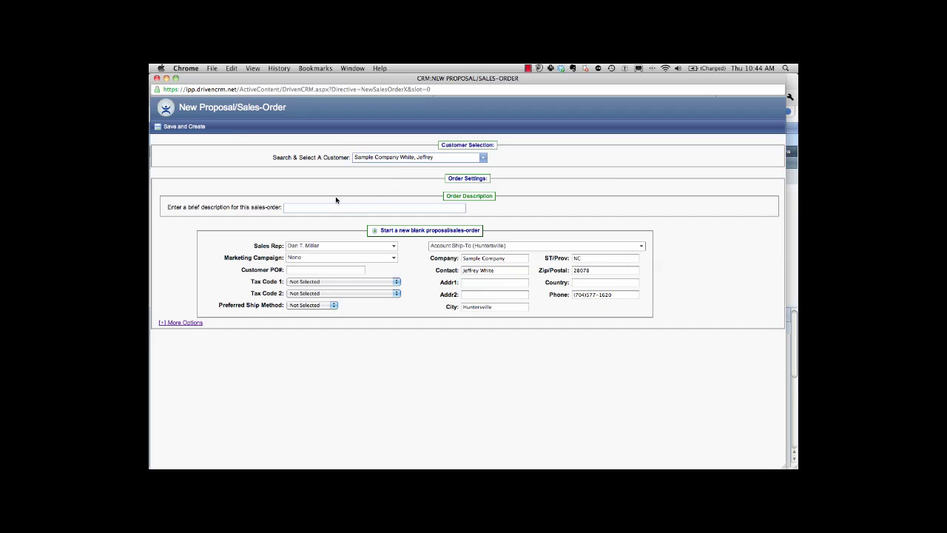
# Describe the order as 'Sample Widget Order' and ship to the contact address, filling both street lines.
pyautogui.click(308, 209)
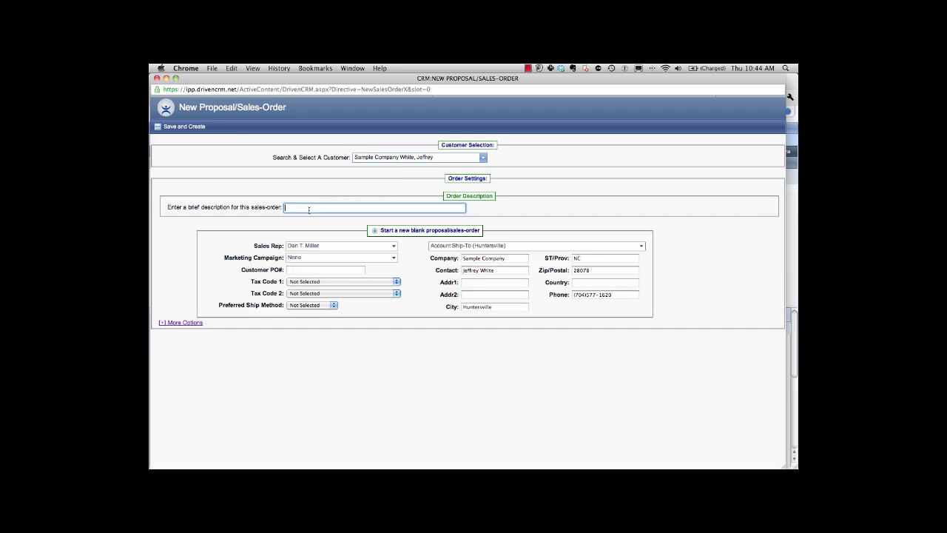
pyautogui.write('Sample Widget Order')
pyautogui.click(551, 246)
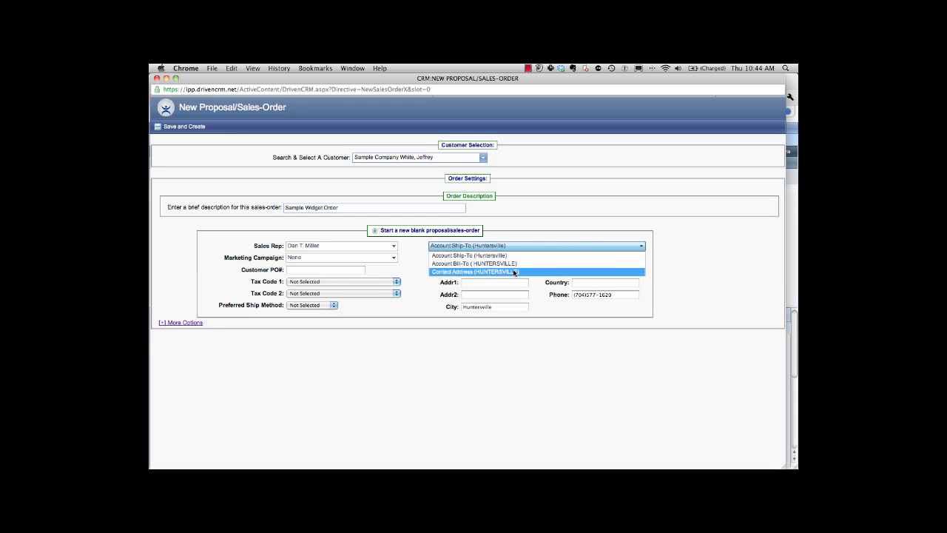
pyautogui.click(514, 272)
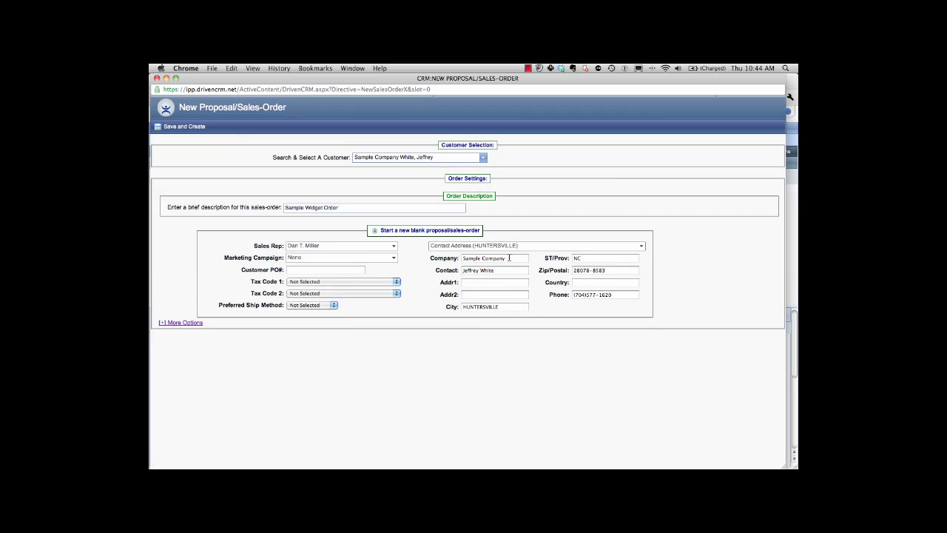
pyautogui.click(477, 284)
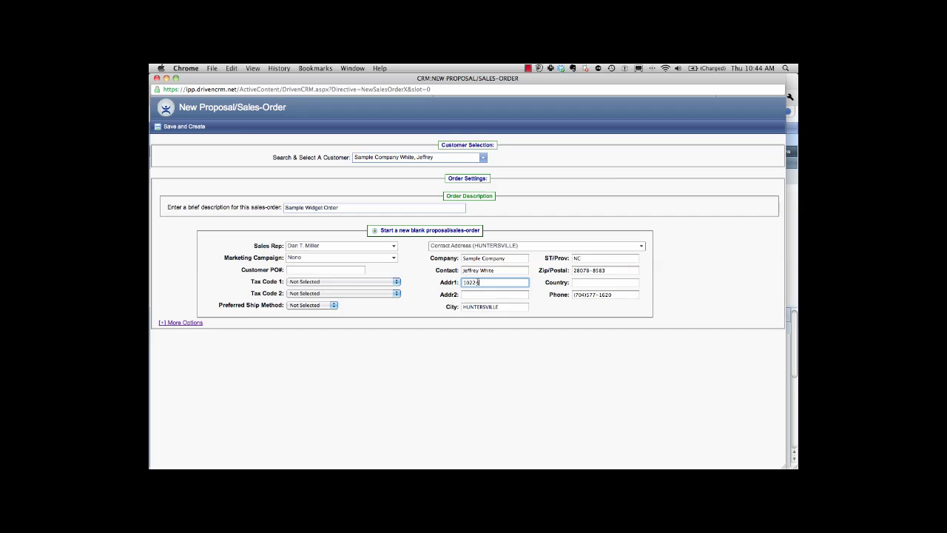
pyautogui.press('Tab')
pyautogui.press('Tab')
pyautogui.write('20')
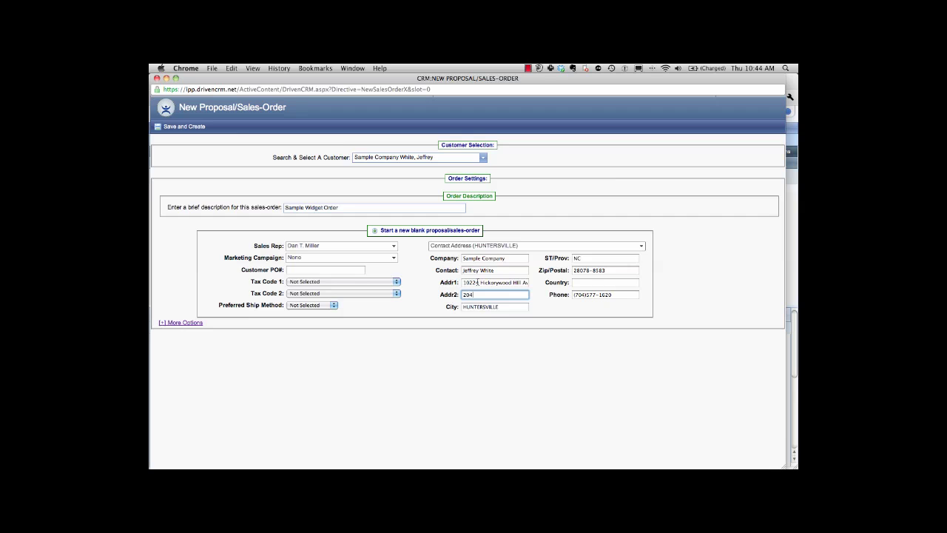
pyautogui.press('Tab')
# Try the repeat-previous-order option, then keep 'Start a new blank proposal' selected.
pyautogui.click(185, 323)
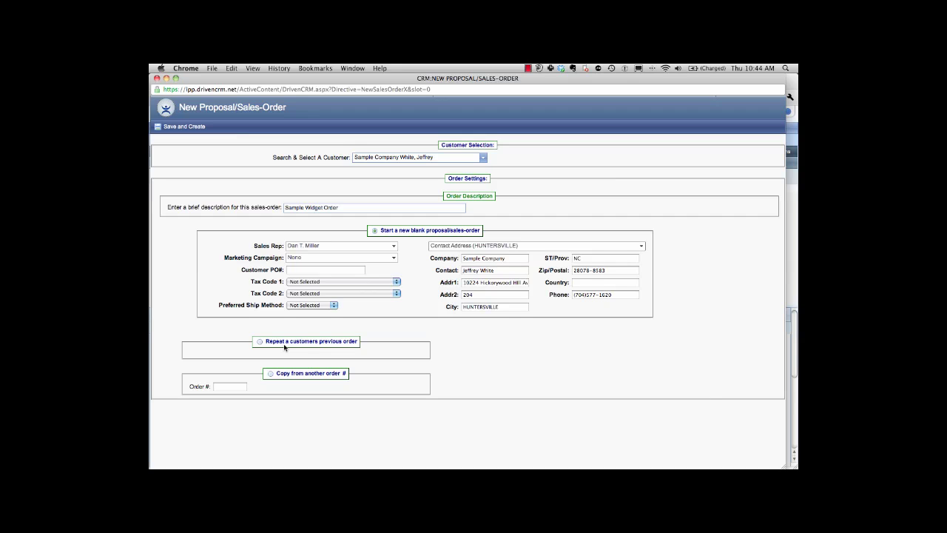
pyautogui.click(260, 342)
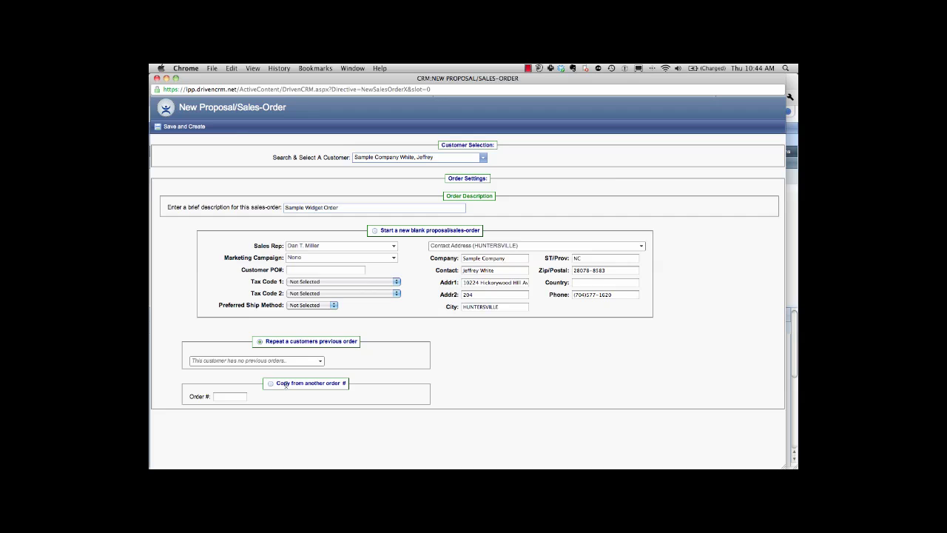
pyautogui.click(373, 231)
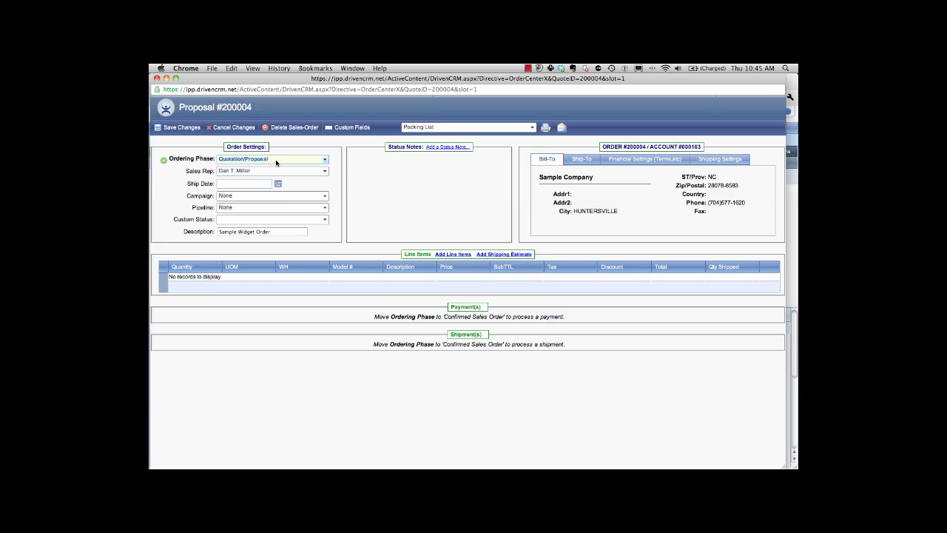
# Open the Ordering Phase dropdown on the new Proposal #200004.
pyautogui.click(276, 160)
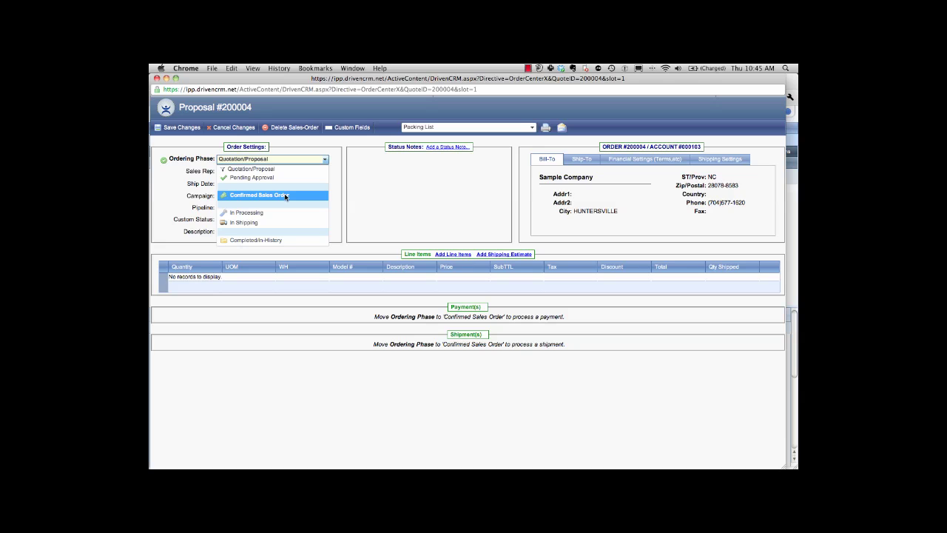
# Set the ordering phase of #200004 to Confirmed Sales Order.
pyautogui.click(285, 195)
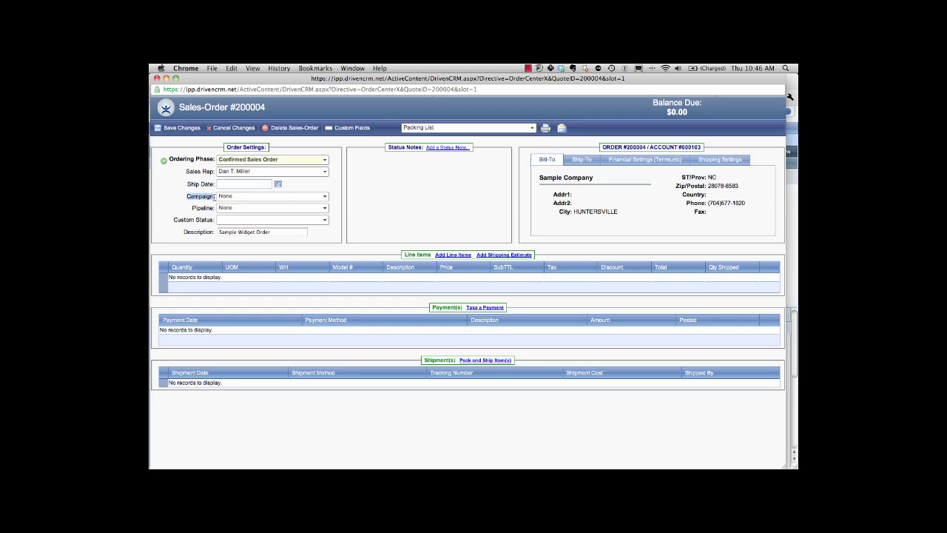
# Keep both the Campaign and Pipeline set to None on sales order #200004.
pyautogui.click(224, 197)
pyautogui.click(226, 206)
pyautogui.click(238, 208)
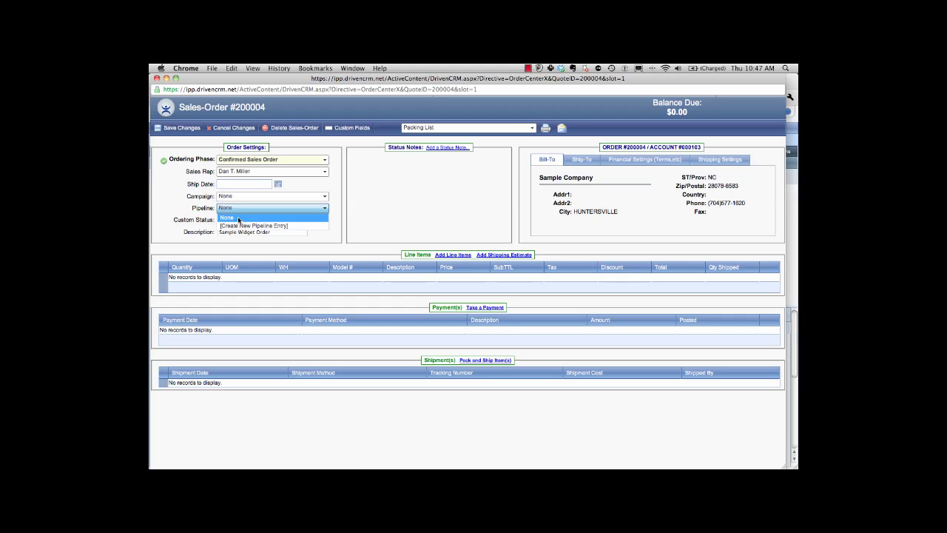
pyautogui.click(239, 219)
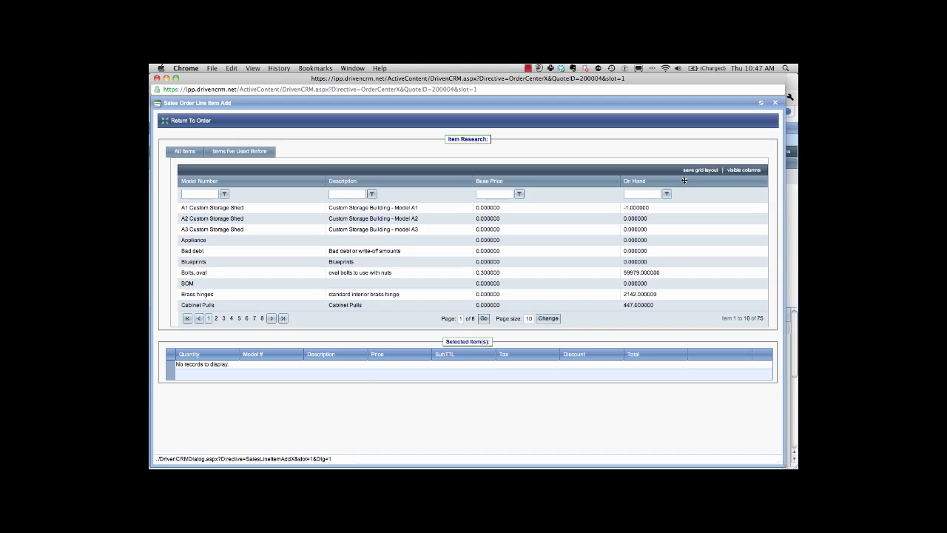
pyautogui.click(744, 169)
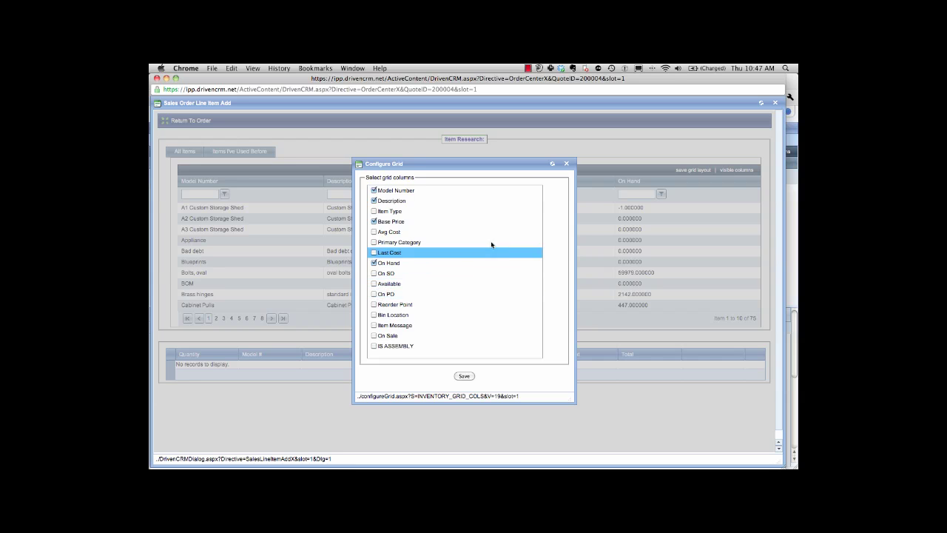
pyautogui.click(566, 163)
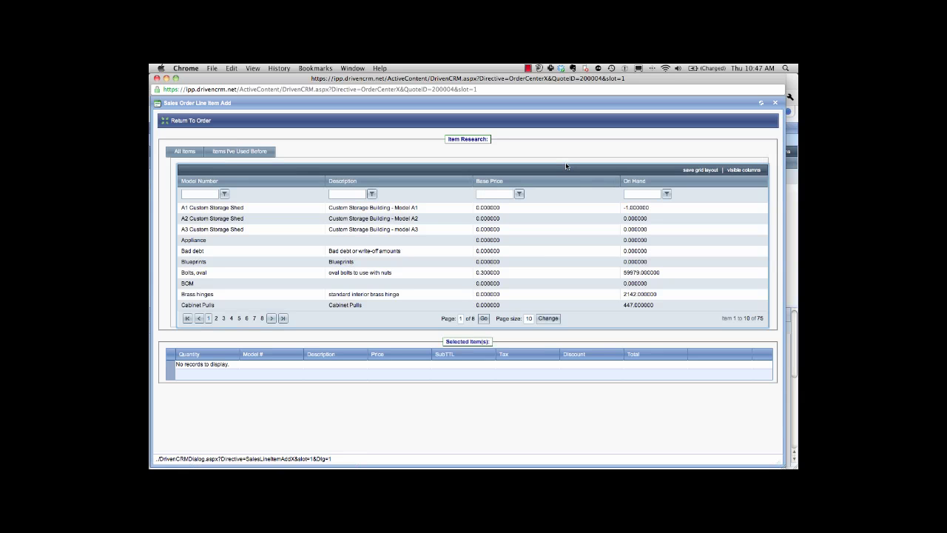
pyautogui.click(520, 194)
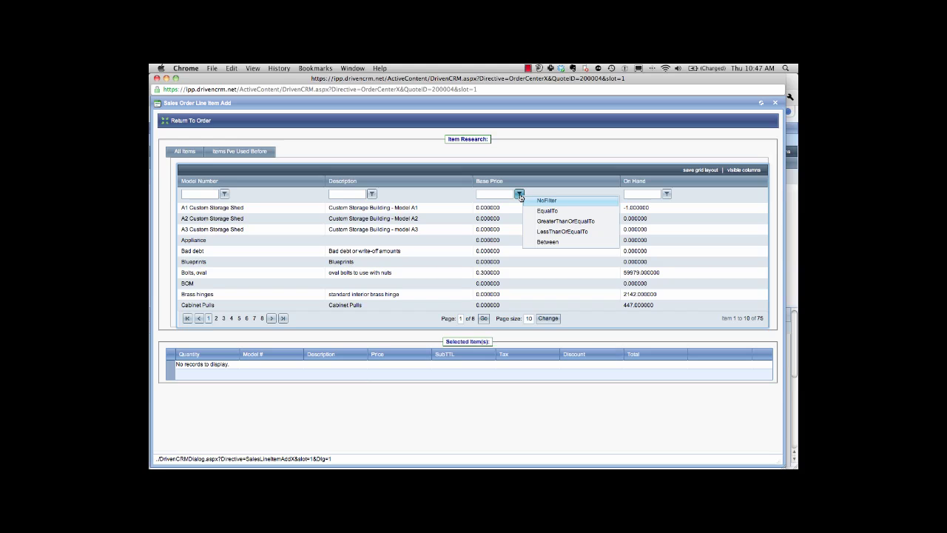
pyautogui.click(449, 142)
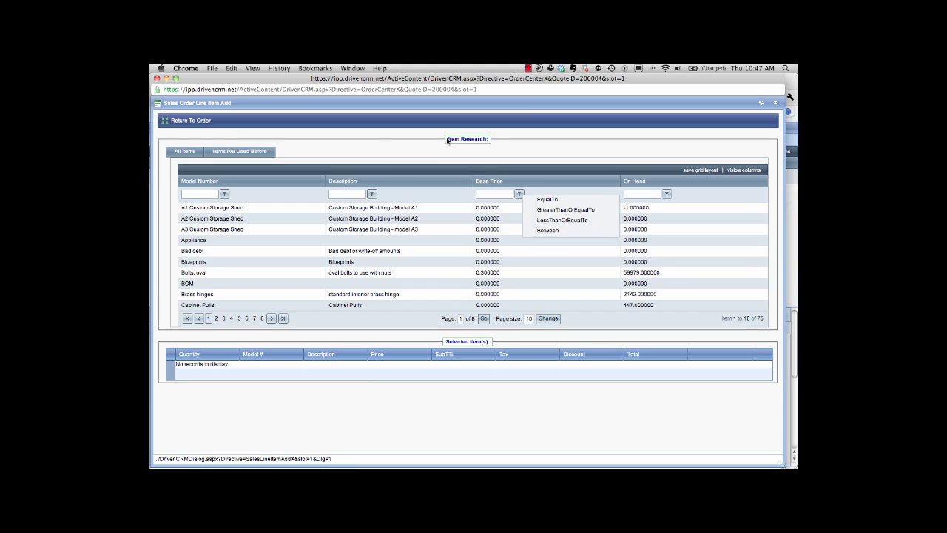
pyautogui.click(270, 150)
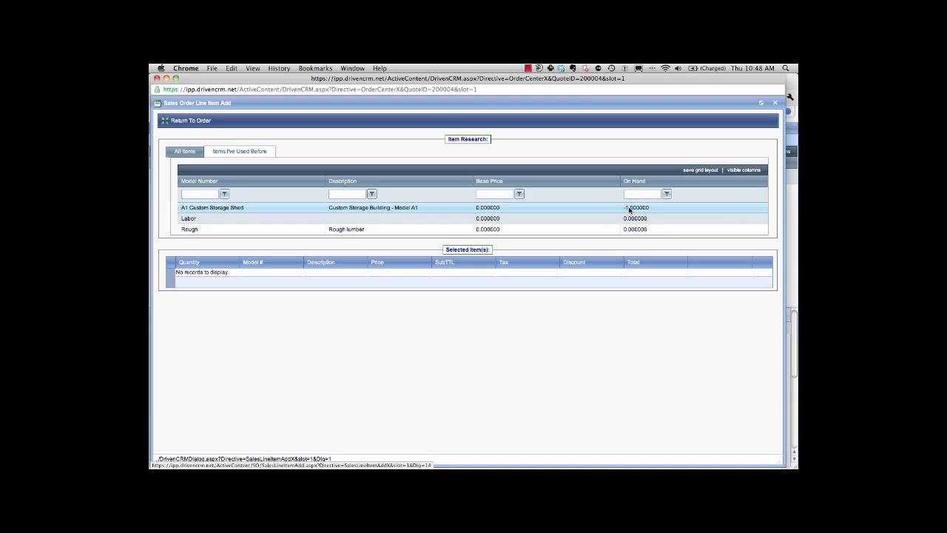
pyautogui.click(195, 152)
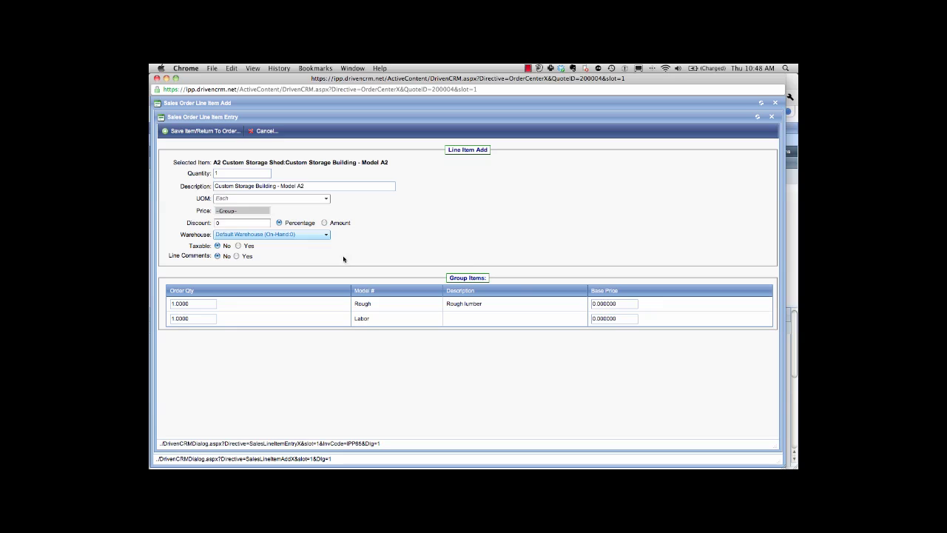
# Enter base prices of 150 for Rough lumber and 75 for Labor on the A2 shed.
pyautogui.moveTo(622, 304); pyautogui.dragTo(585, 304)
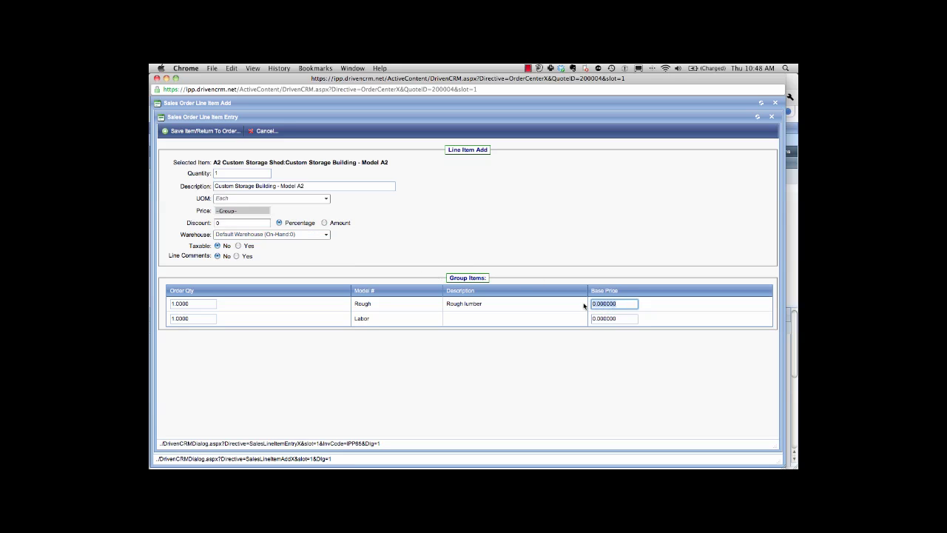
pyautogui.write('150')
pyautogui.press('Tab')
pyautogui.write('75')
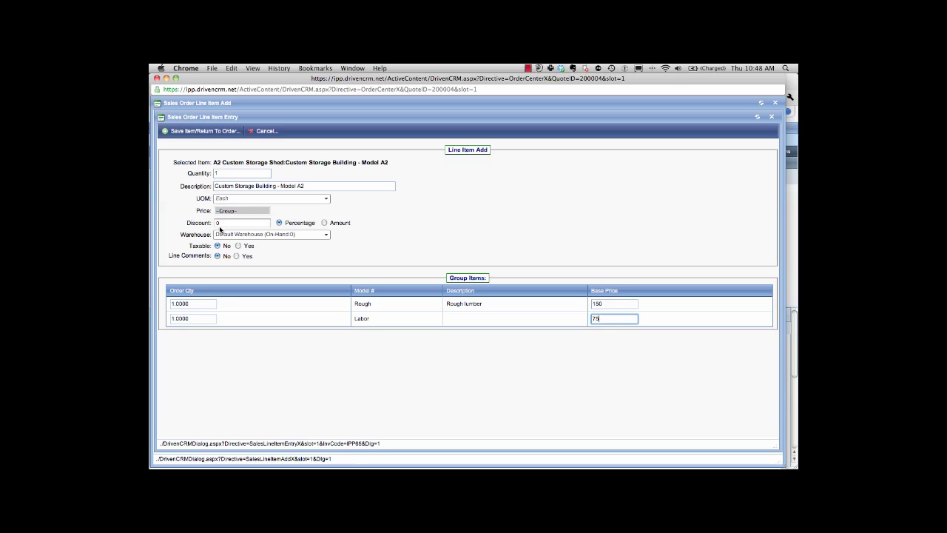
# Save the shed line items, choose Standard Template 1, and take a payment for the 225.00 balance.
pyautogui.click(222, 135)
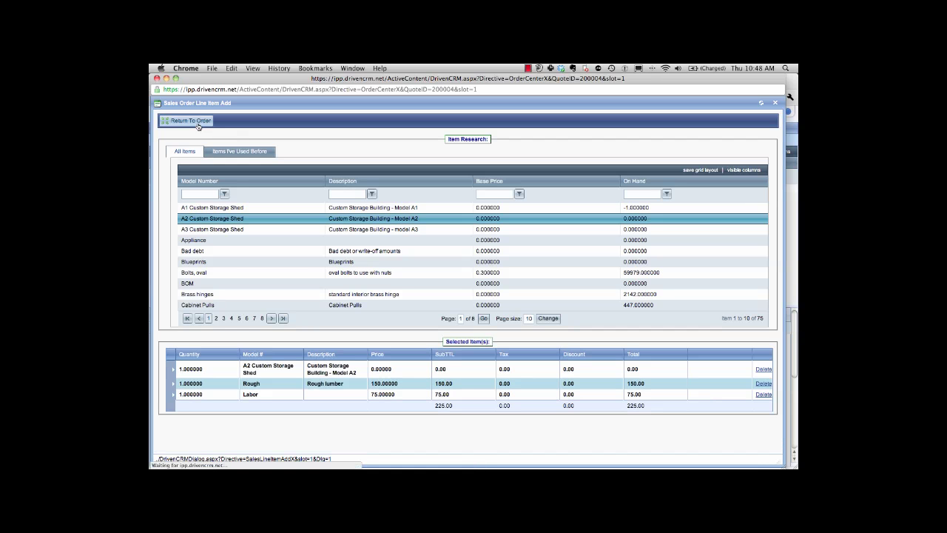
pyautogui.click(198, 125)
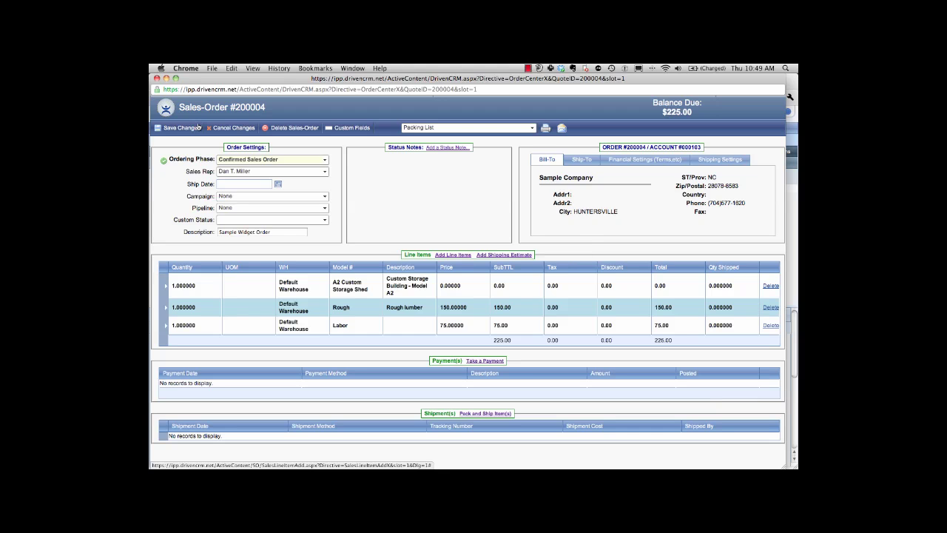
pyautogui.click(489, 127)
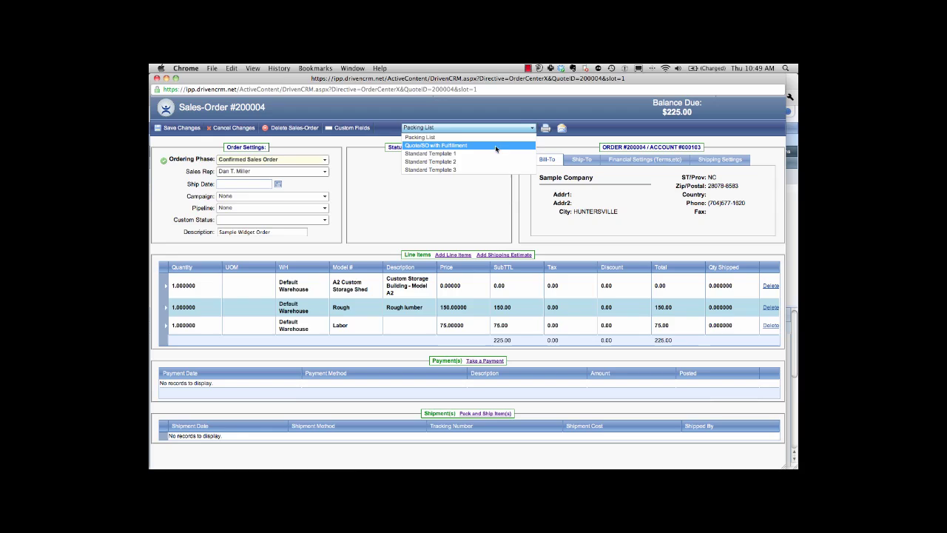
pyautogui.click(495, 153)
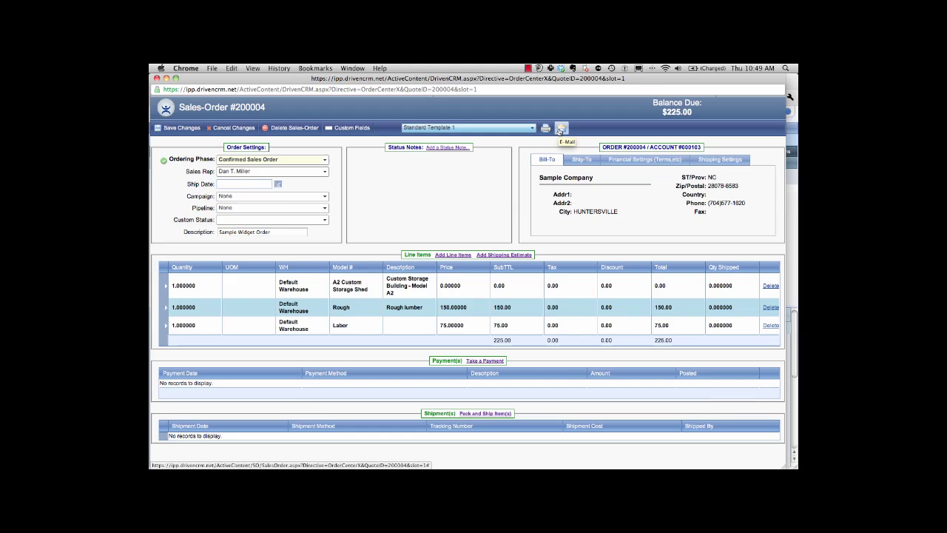
pyautogui.click(482, 361)
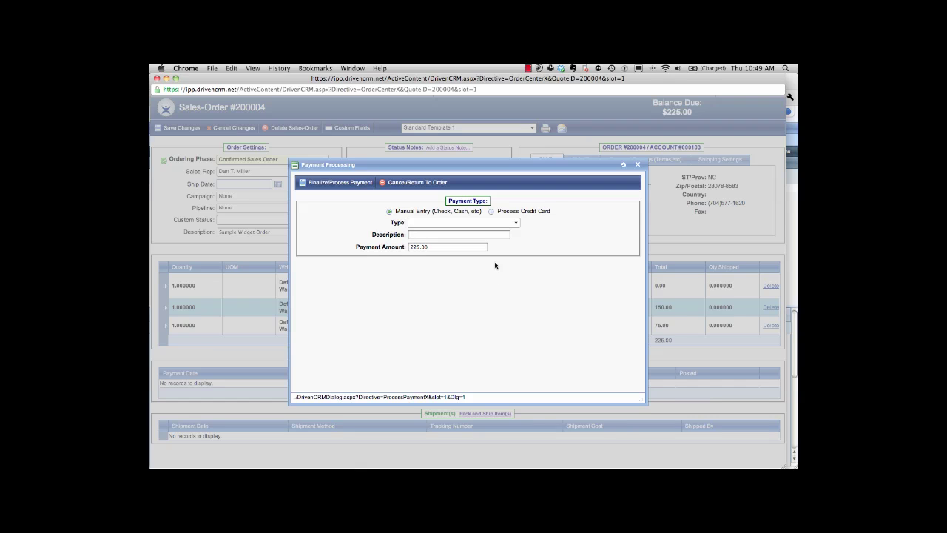
# Try credit card processing, revert to Manual Entry, and close Payment Processing without paying.
pyautogui.click(490, 211)
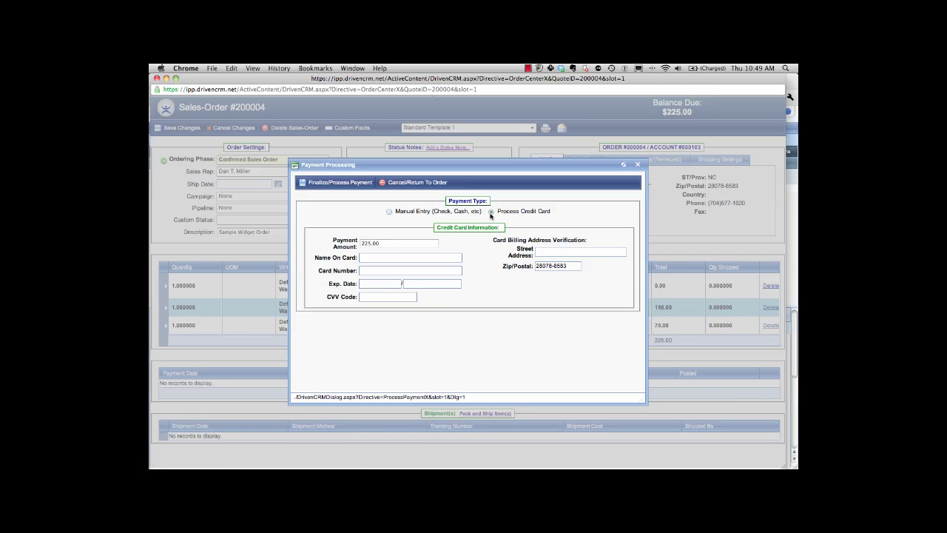
pyautogui.click(409, 271)
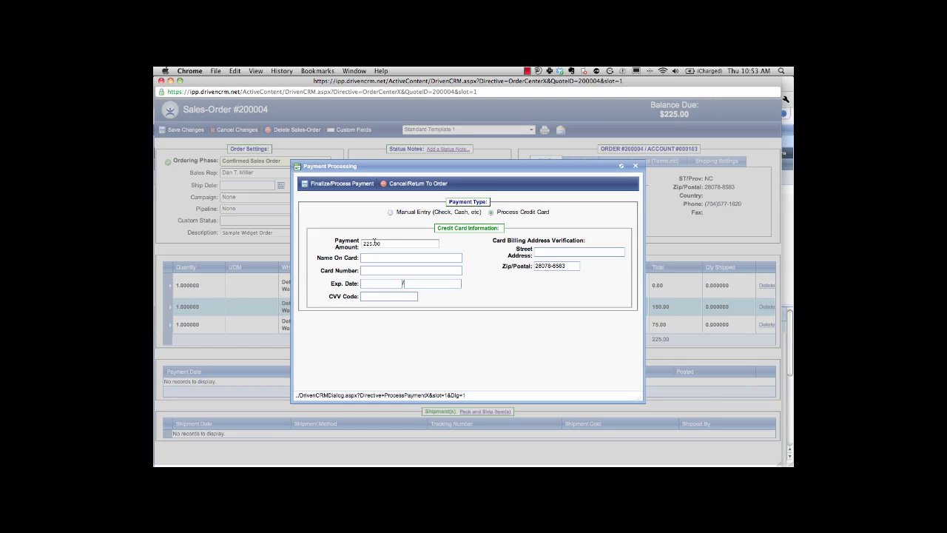
pyautogui.click(391, 213)
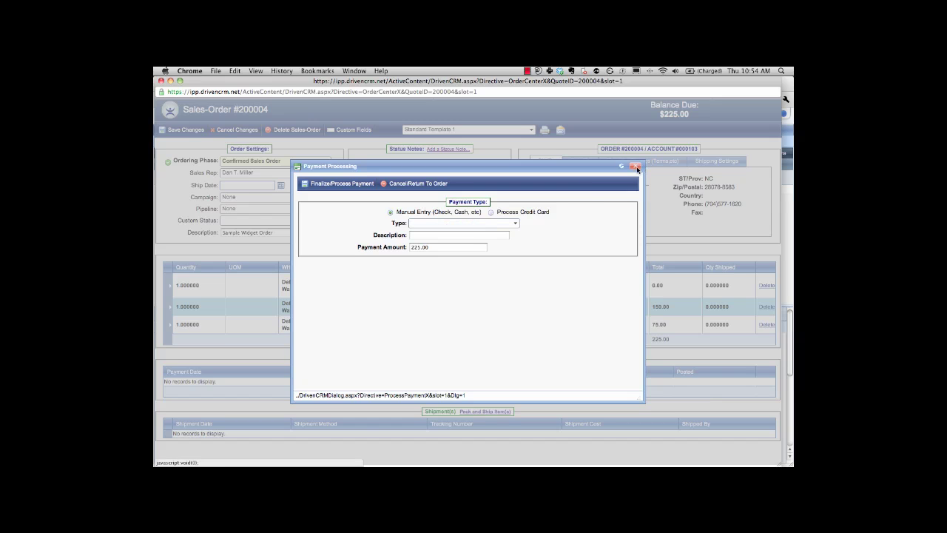
pyautogui.click(416, 182)
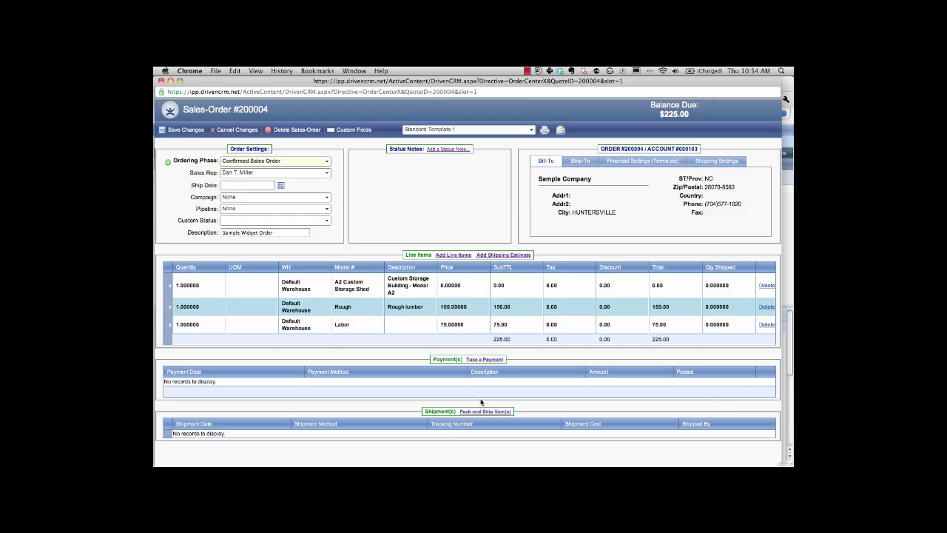
# Ship the A2 Custom Storage Shed with a manually entered tracking number and 21.69 cost.
pyautogui.click(484, 412)
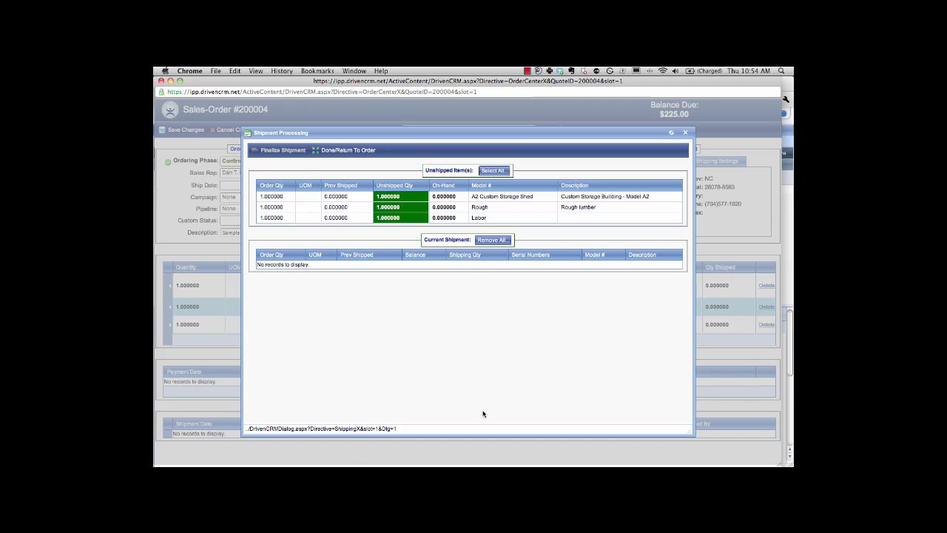
pyautogui.click(452, 197)
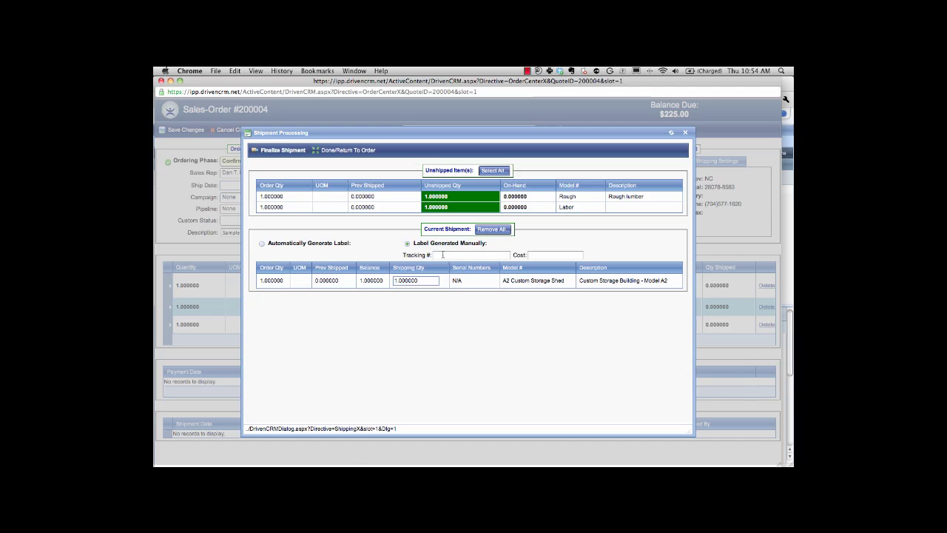
pyautogui.click(442, 254)
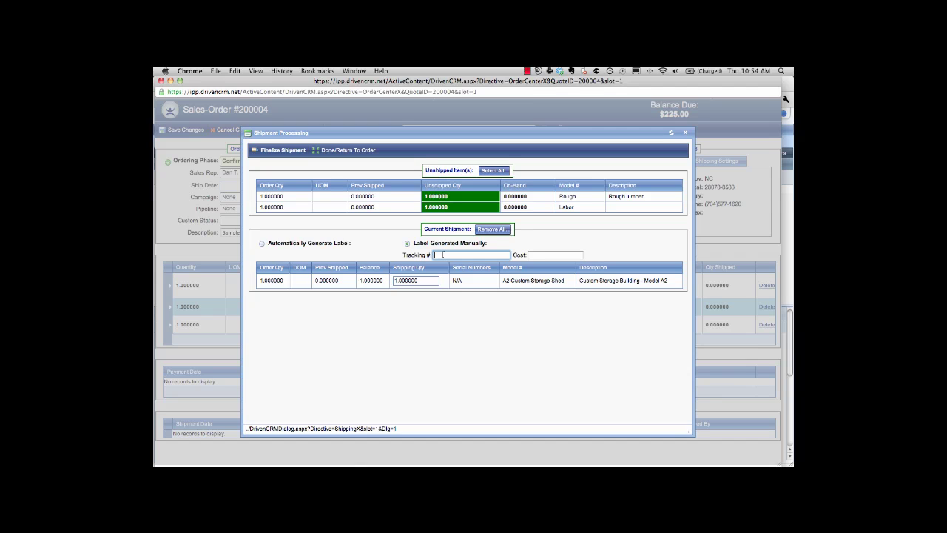
pyautogui.write('810348931489')
pyautogui.press('Tab')
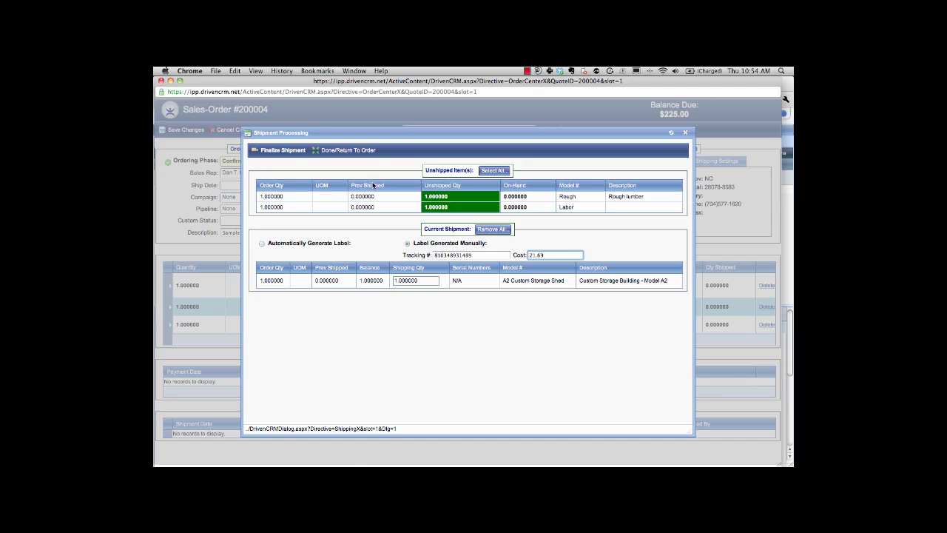
pyautogui.click(324, 152)
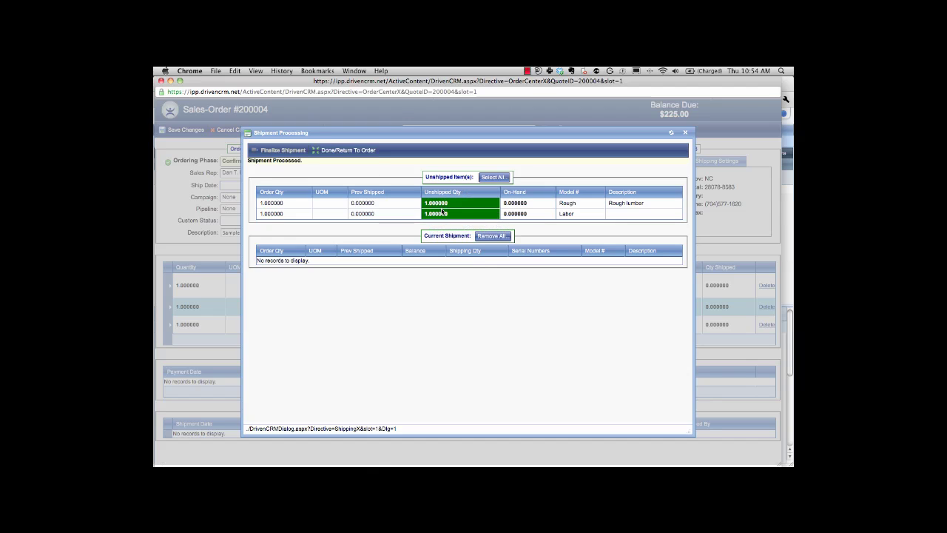
# Return to sales order #200004 and start an e-mail with the Proposal PDF attached.
pyautogui.click(359, 150)
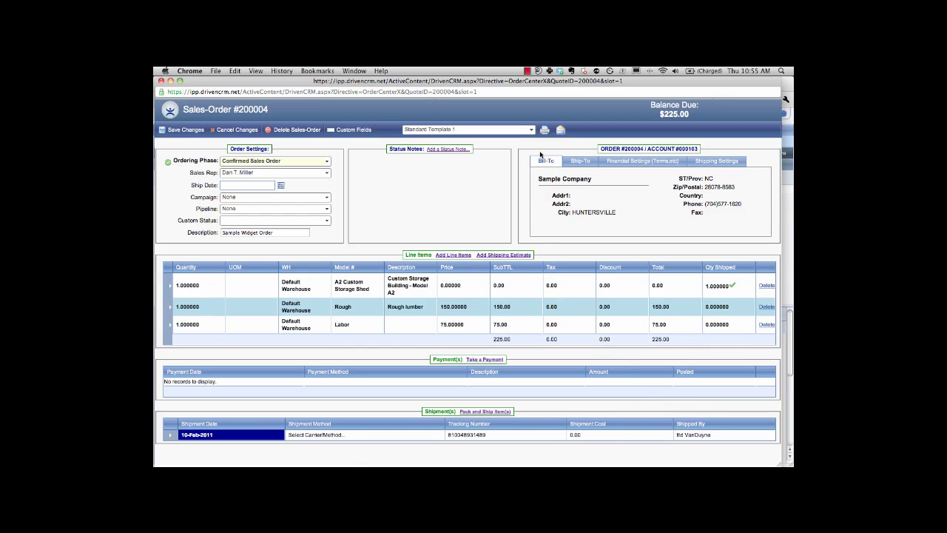
pyautogui.click(561, 130)
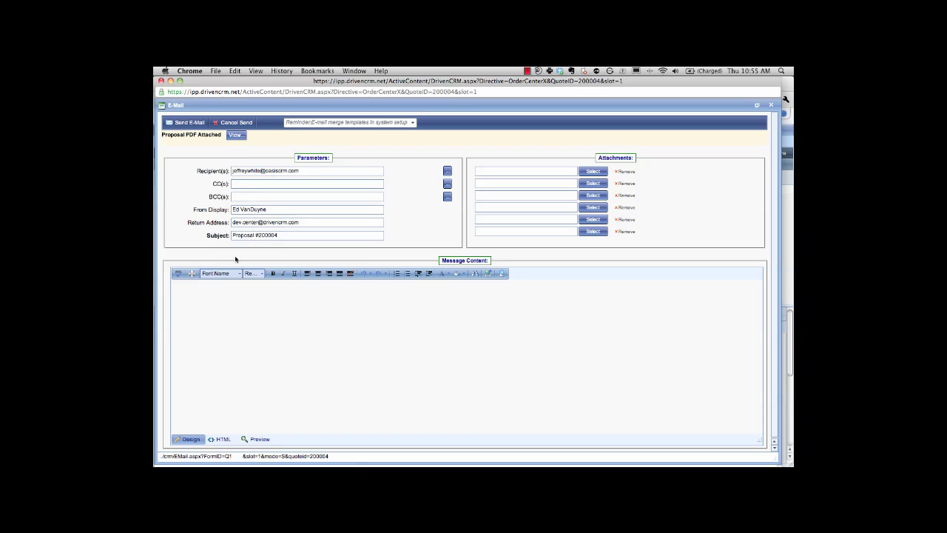
# Send the e-mail with message 'Sample Thank You....', a 'Sincerely,' sign-off and the sender's name.
pyautogui.click(198, 286)
pyautogui.press('BackSpace')
pyautogui.press('BackSpace')
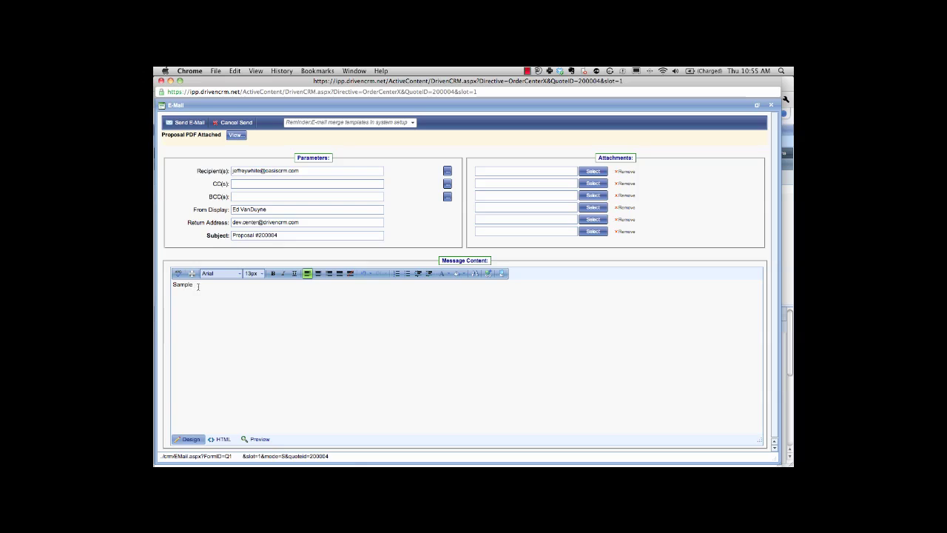
pyautogui.press('BackSpace')
pyautogui.press('BackSpace')
pyautogui.press('Return')
pyautogui.press('Return')
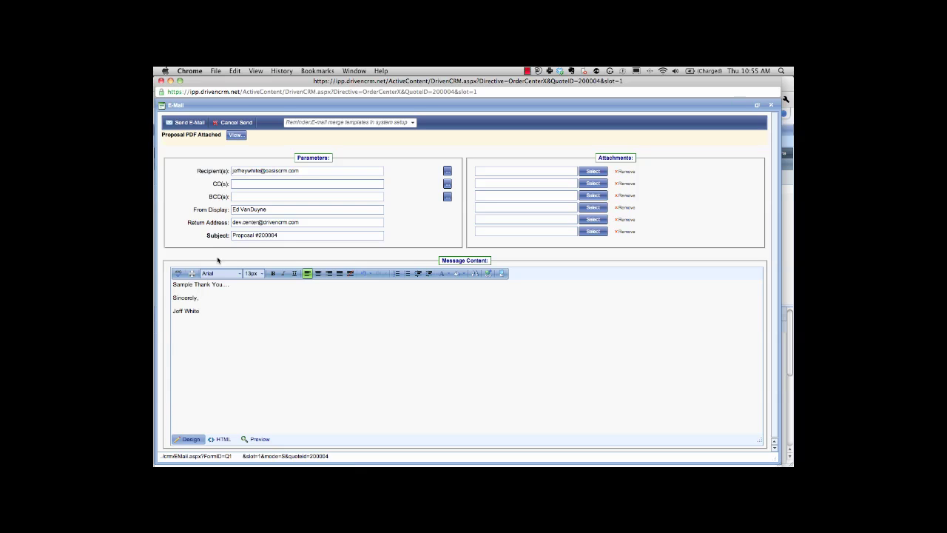
pyautogui.click(190, 122)
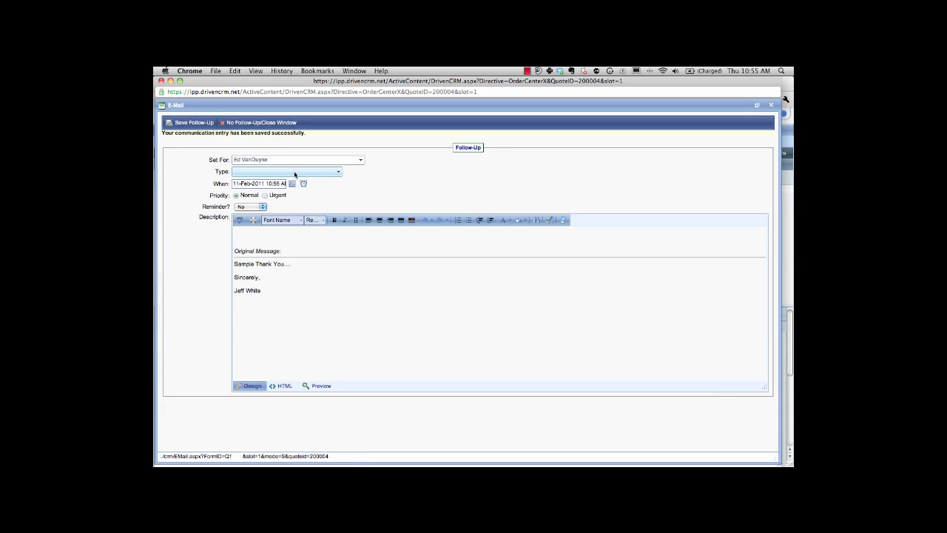
# Save a Call Back follow-up for 14 February: 'Call back to make sure client is satisfied.'.
pyautogui.click(294, 172)
pyautogui.click(280, 186)
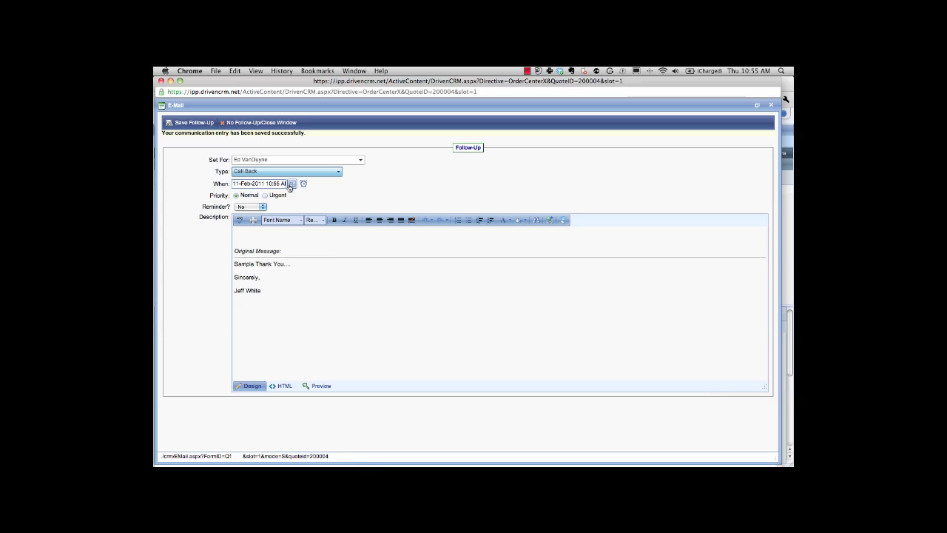
pyautogui.click(292, 184)
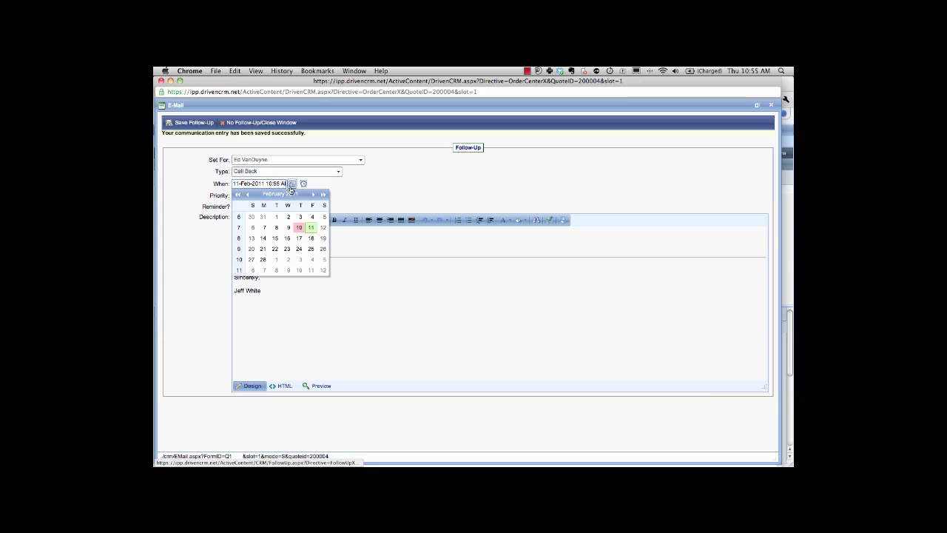
pyautogui.click(262, 238)
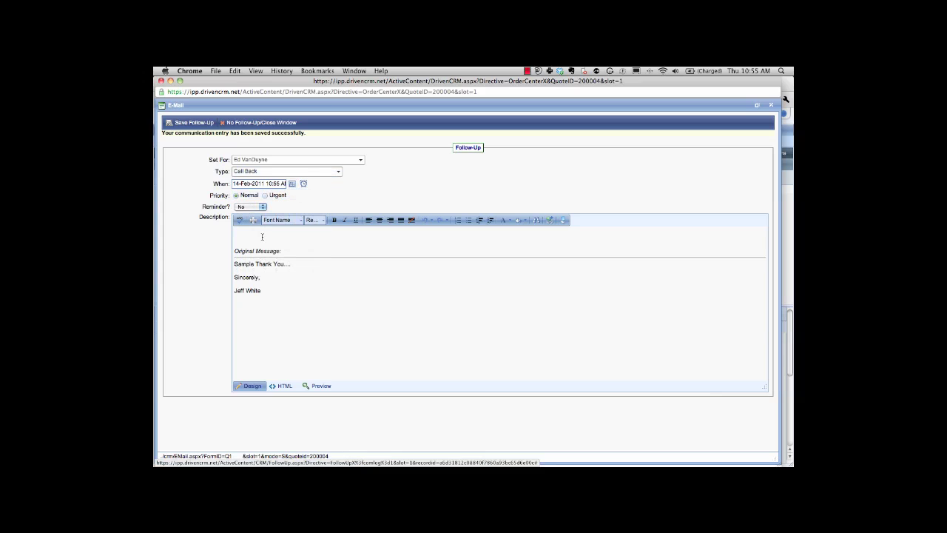
pyautogui.click(262, 236)
pyautogui.write('Call bac')
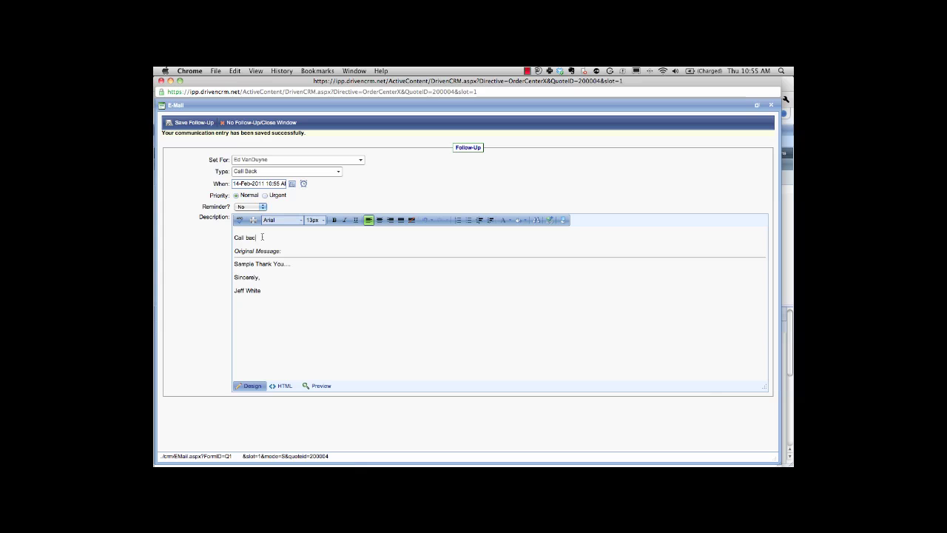
pyautogui.write('k to make sure tlient is satisfied.')
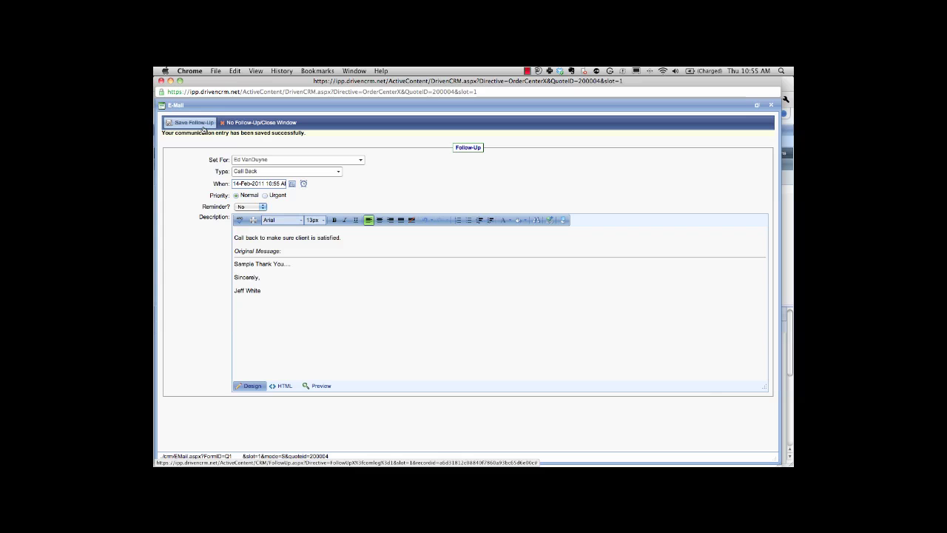
pyautogui.click(203, 127)
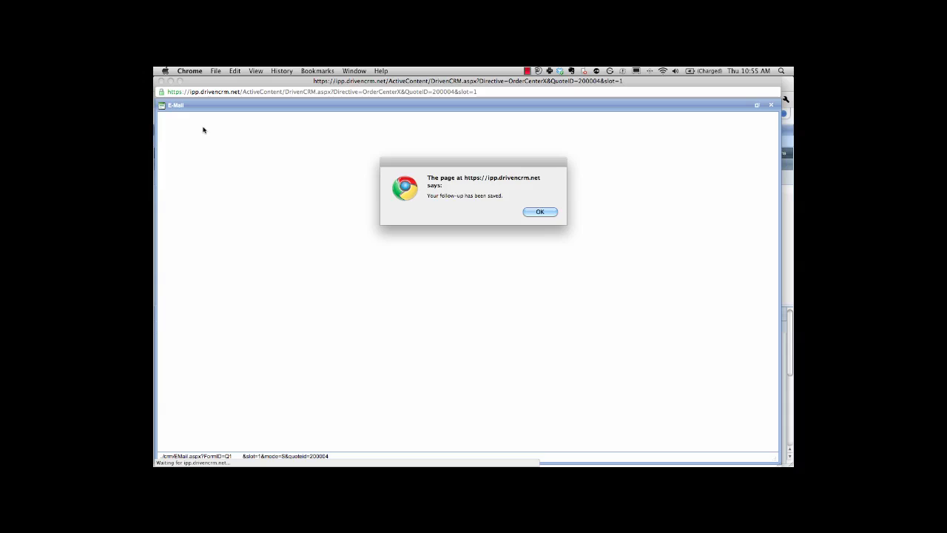
pyautogui.press('Return')
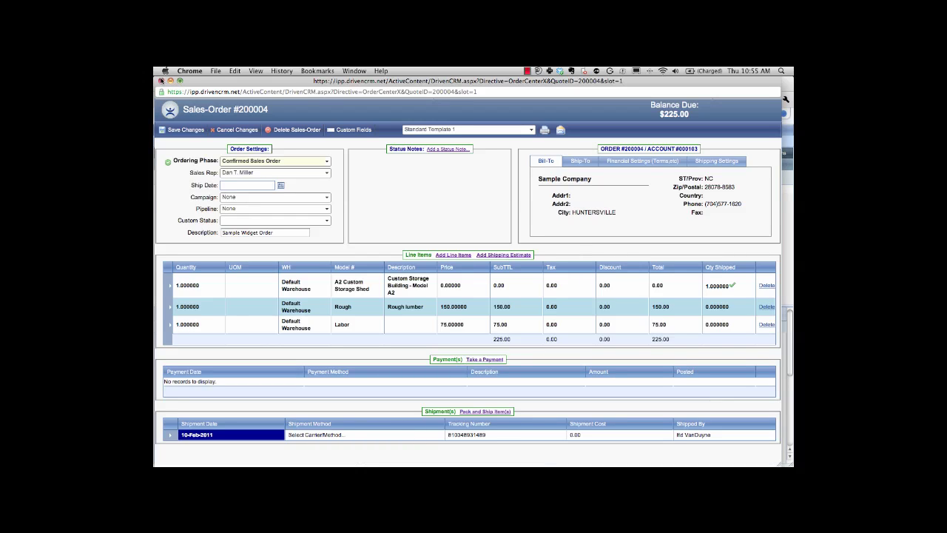
# Close sales order #200004 and leave the page, discarding unsaved changes.
pyautogui.click(162, 80)
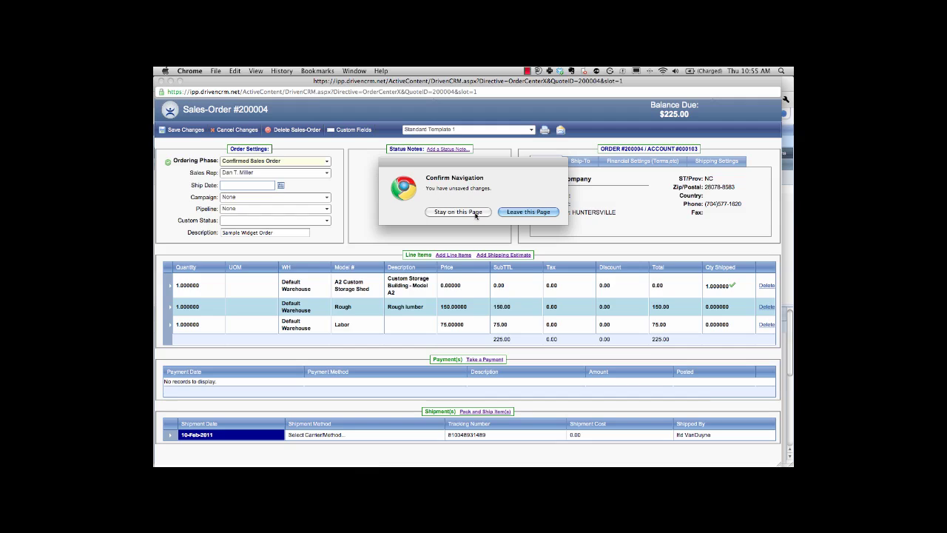
pyautogui.click(523, 213)
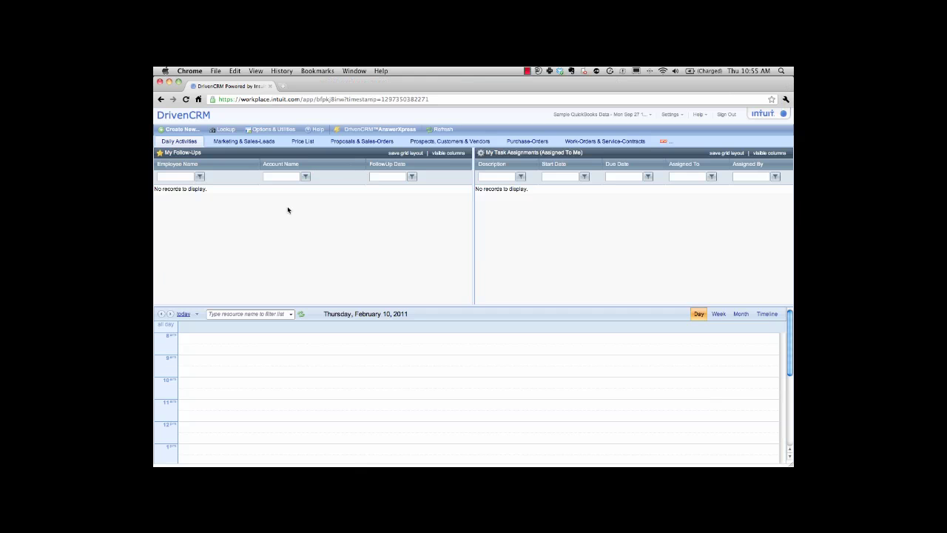